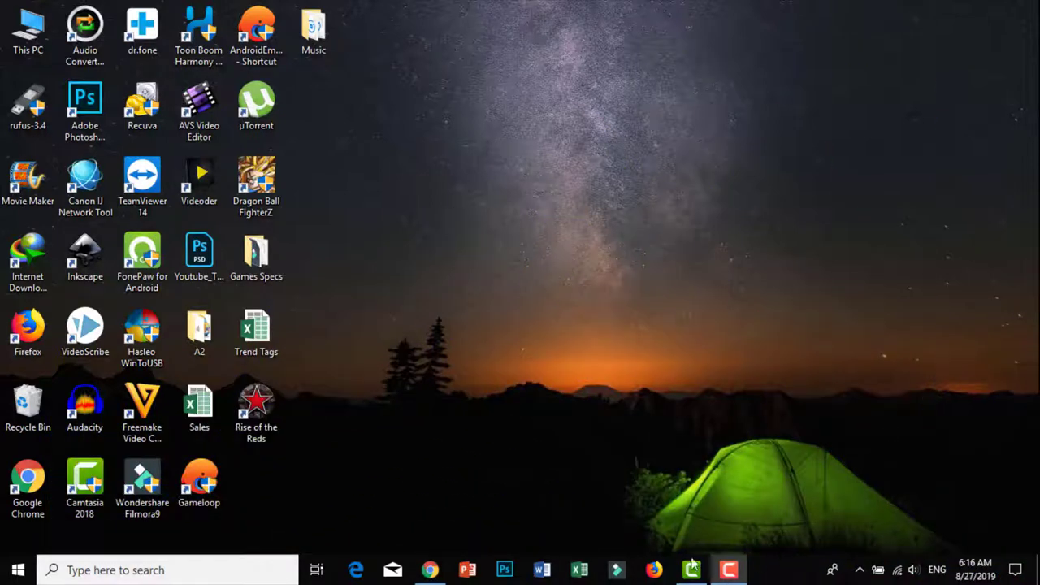
Open Task Manager from the taskbar menu and show its Startup tab
left_click(792, 568)
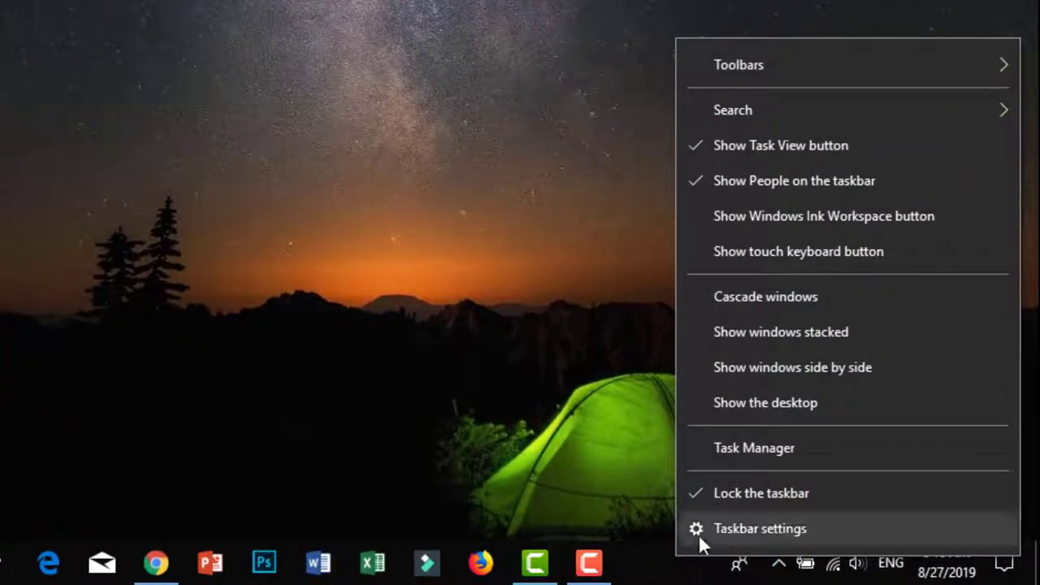
left_click(888, 444)
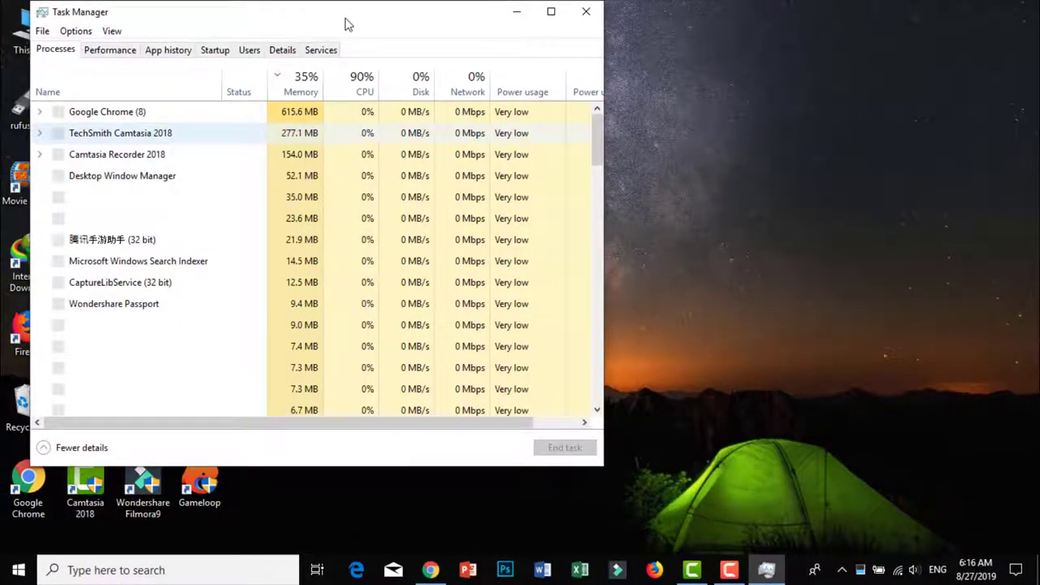
left_click_drag(345, 24, 592, 55)
left_click(469, 83)
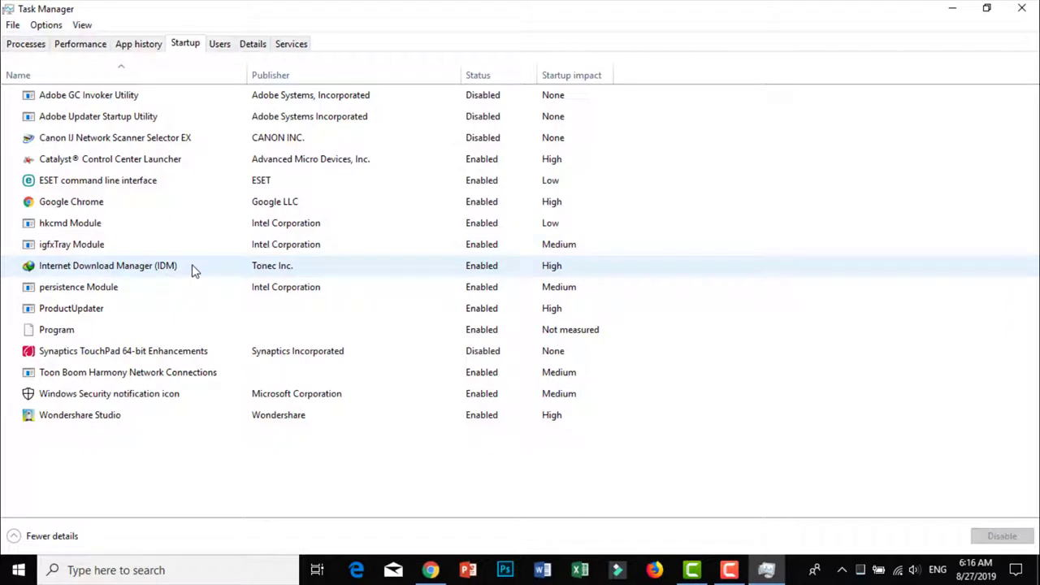
Disable the Program entry from running at startup
right_click(162, 139)
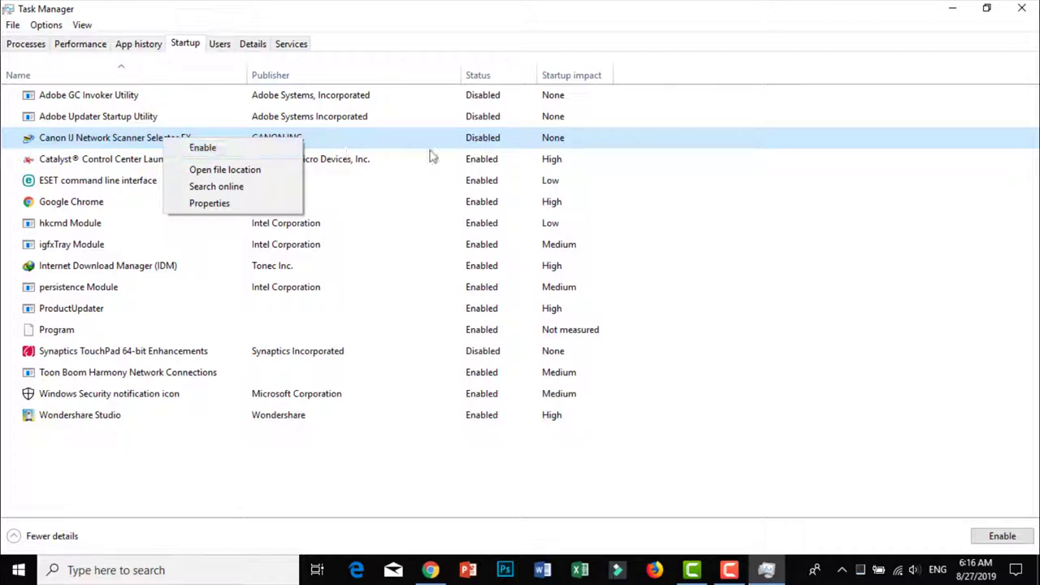
left_click(450, 179)
right_click(197, 249)
left_click(146, 330)
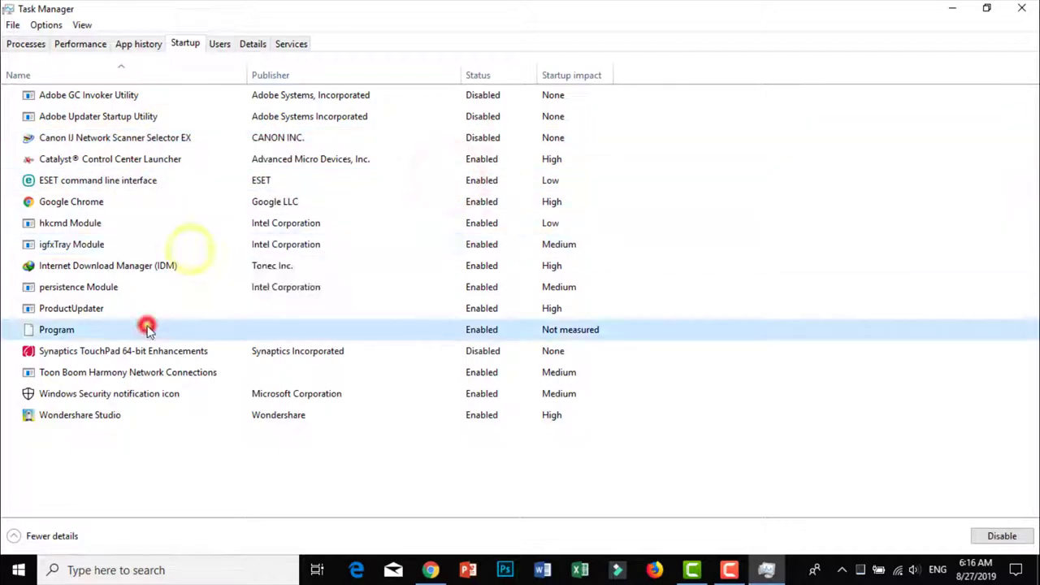
right_click(156, 329)
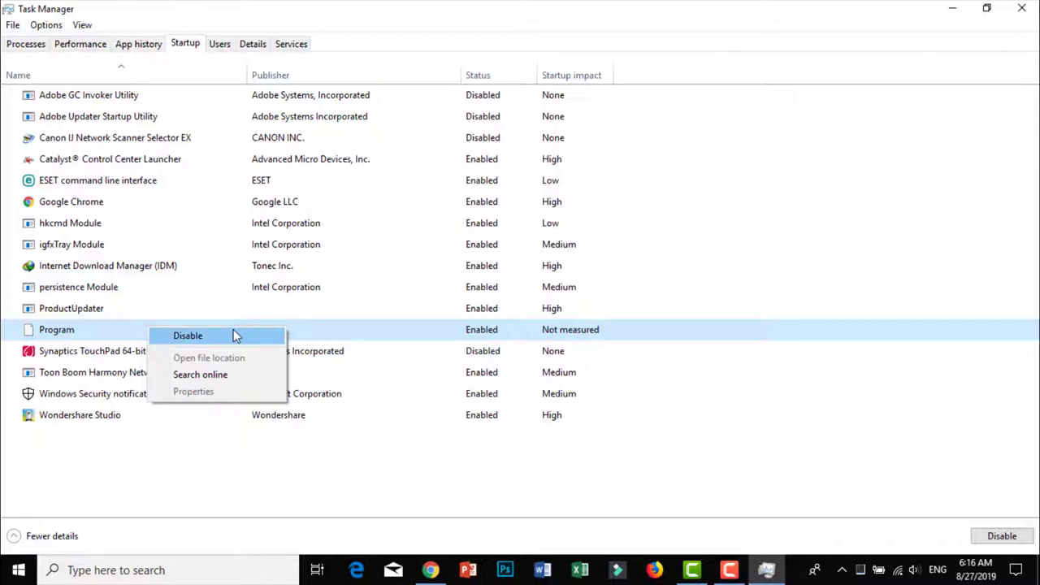
left_click(253, 292)
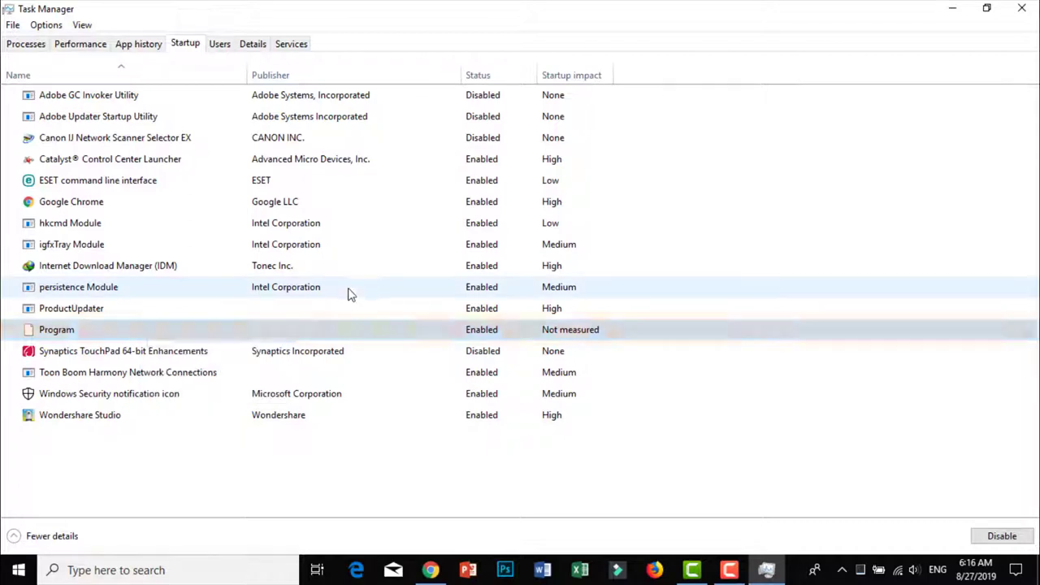
right_click(355, 332)
left_click(376, 337)
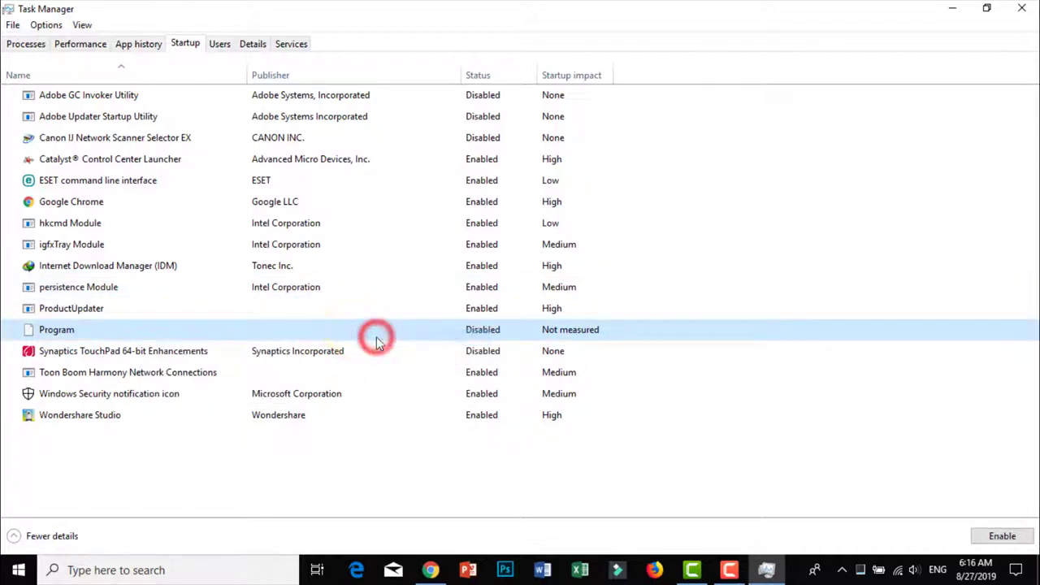
Disable Toon Boom Harmony Network Connections and Wondershare Studio at startup
left_click(319, 372)
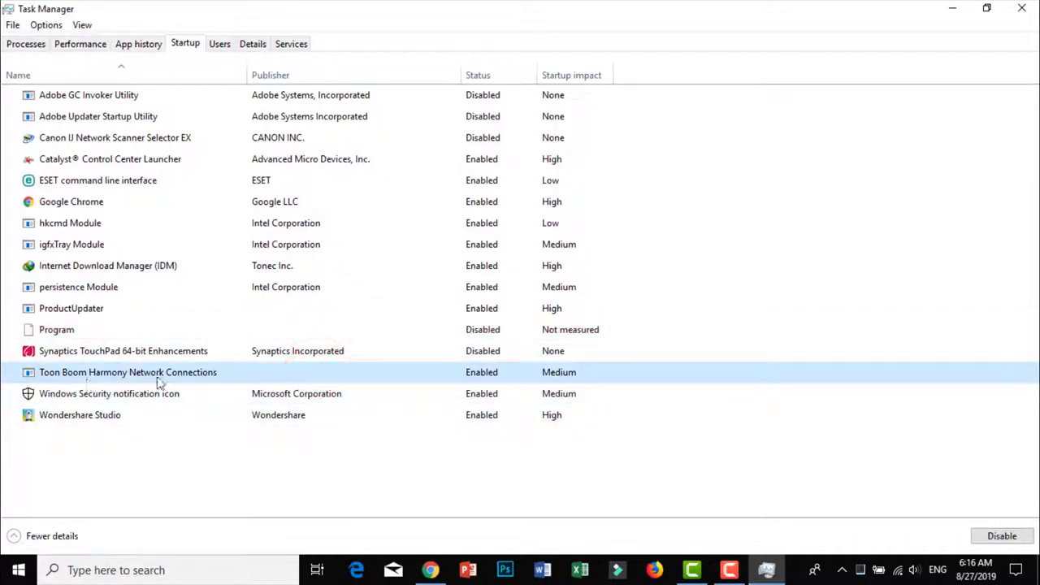
right_click(273, 377)
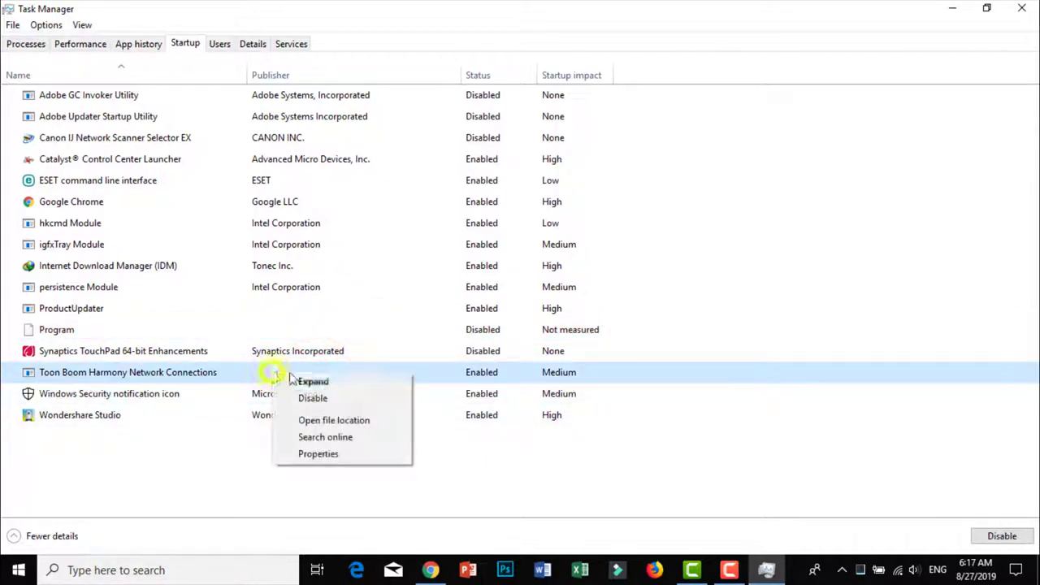
left_click(352, 399)
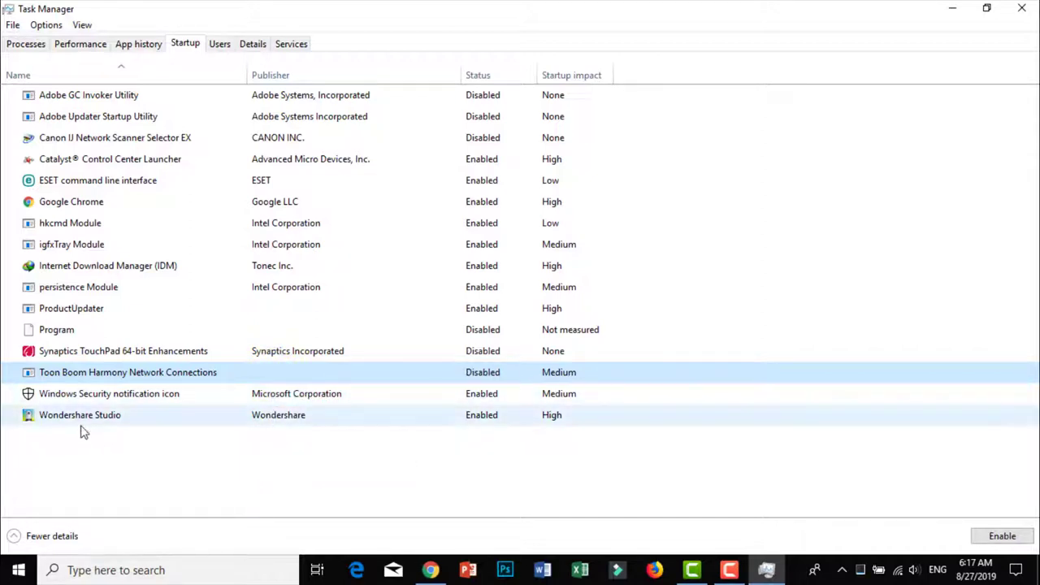
right_click(412, 420)
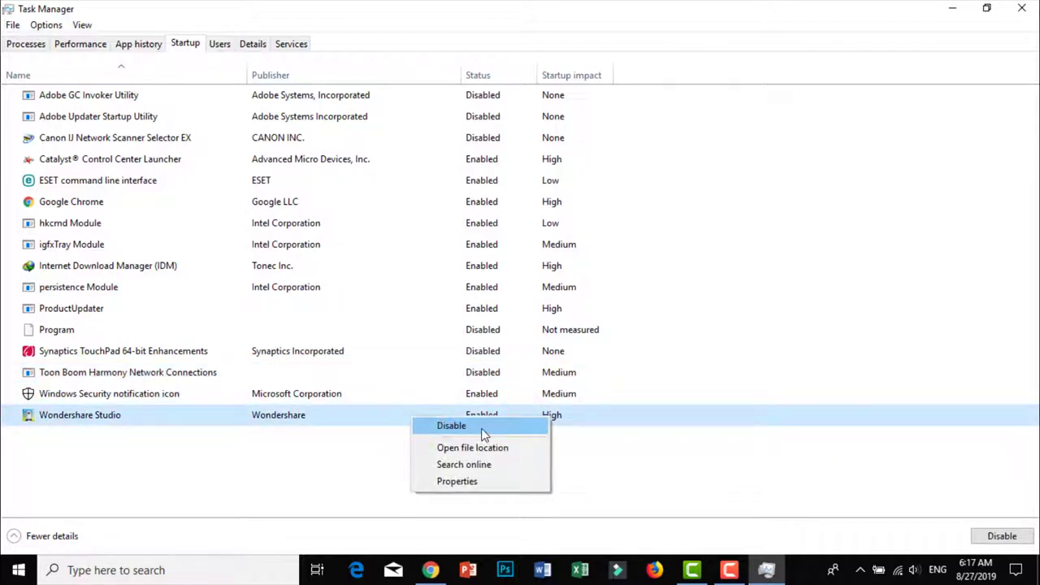
left_click(482, 431)
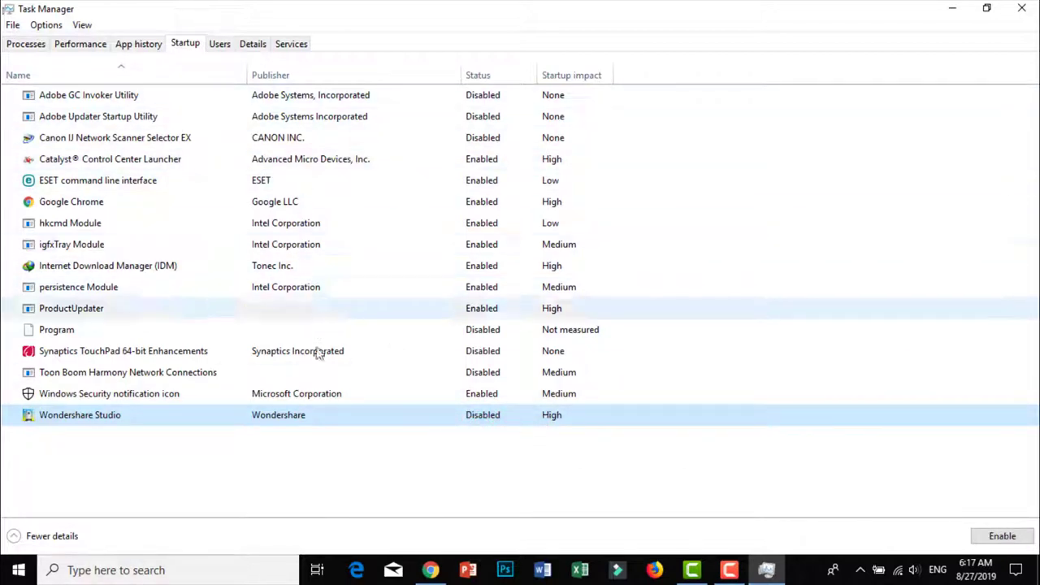
Close Task Manager, open This PC, and select Local Disk (C:)
left_click(1026, 10)
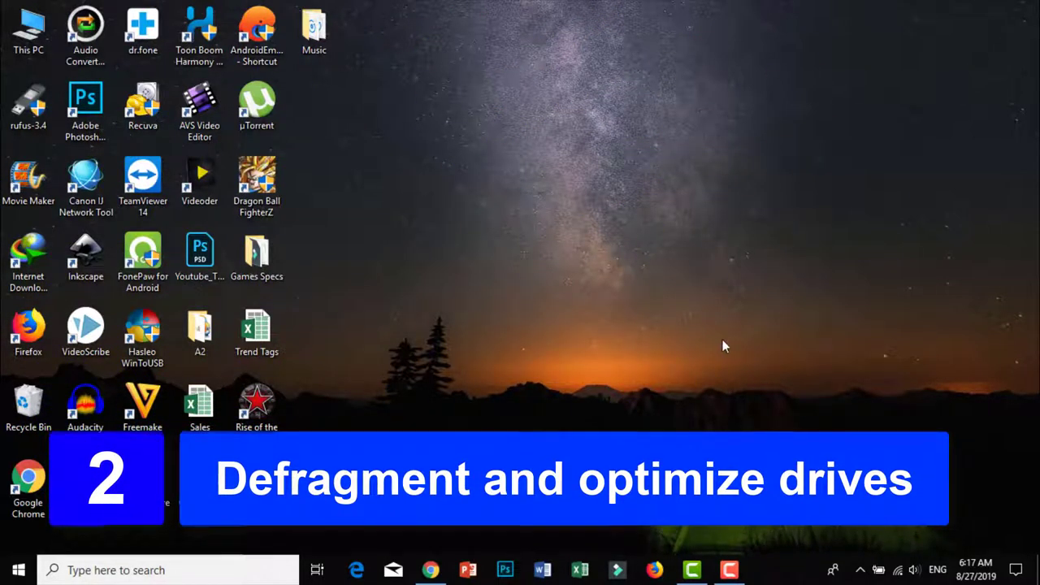
double_click(39, 36)
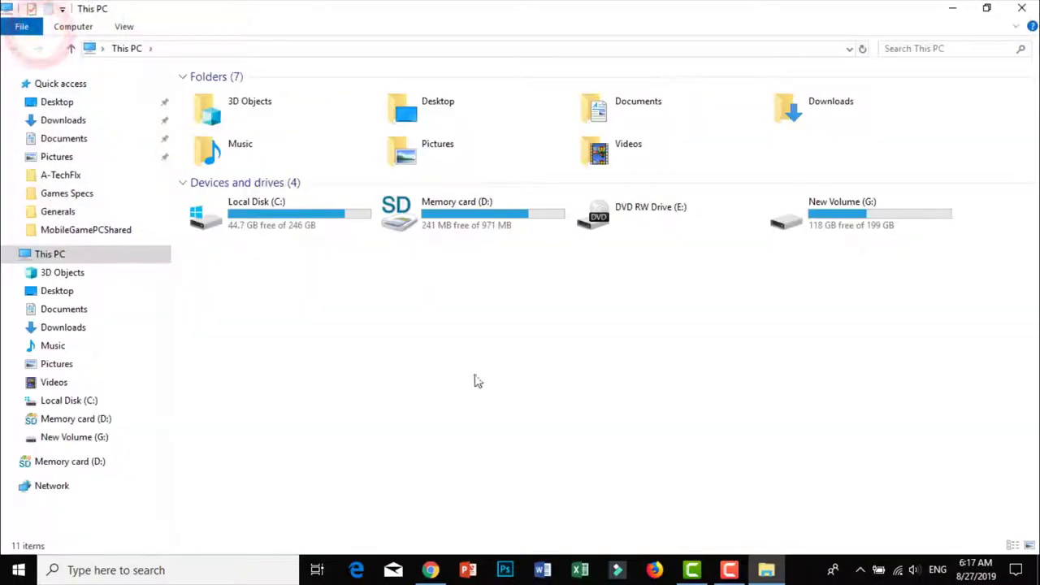
left_click(477, 387)
left_click(272, 215)
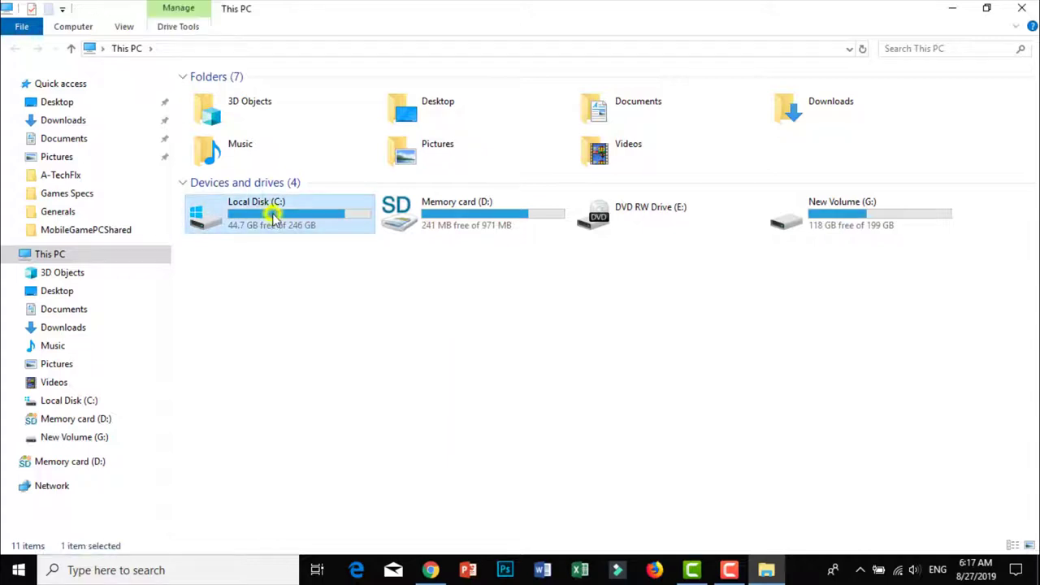
right_click(273, 216)
left_click(947, 341)
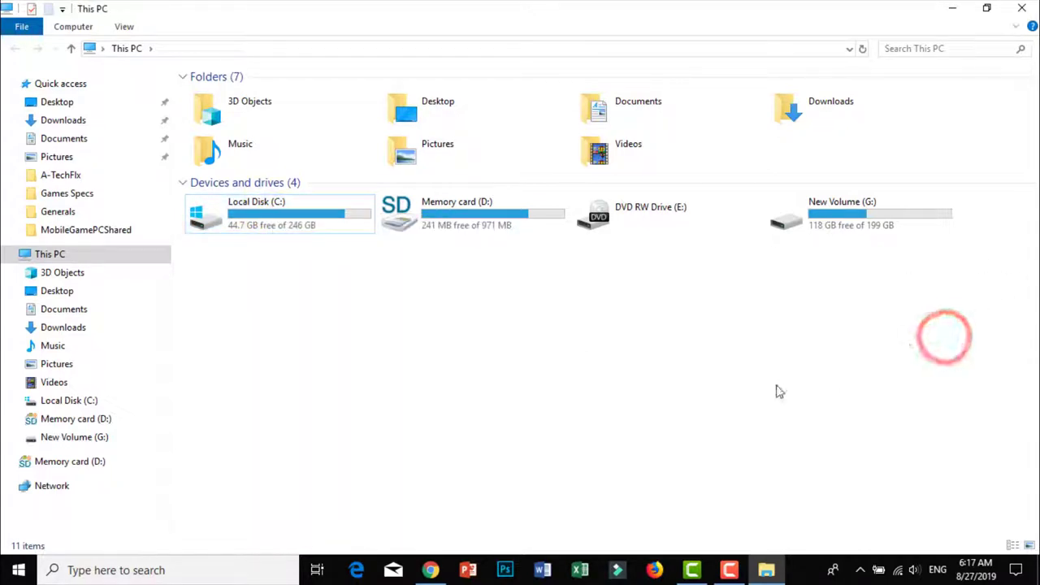
Open the Local Disk (C:) Properties dialog on its Tools tab
right_click(294, 226)
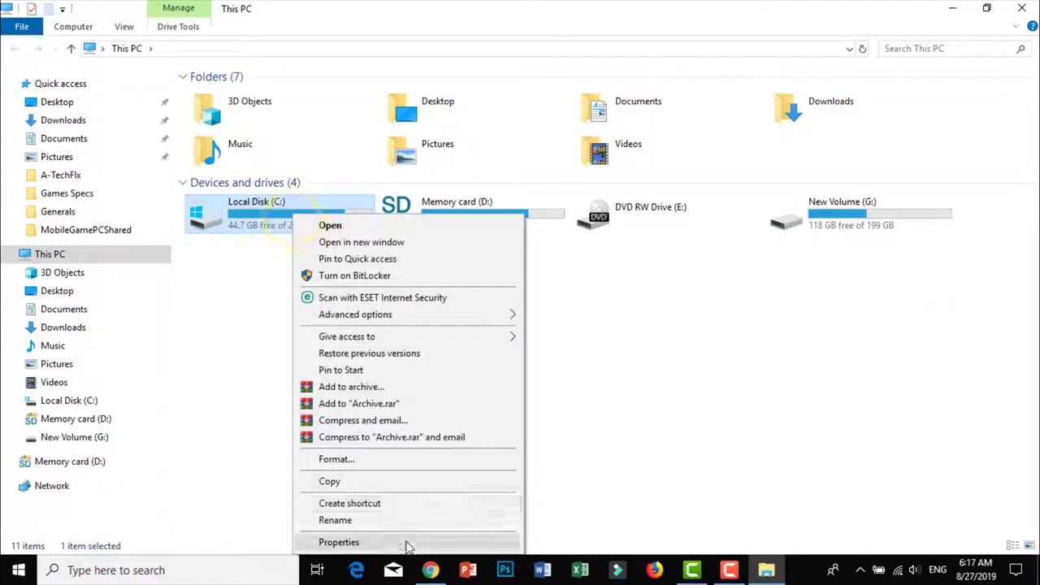
left_click(407, 541)
left_click_drag(432, 147, 545, 86)
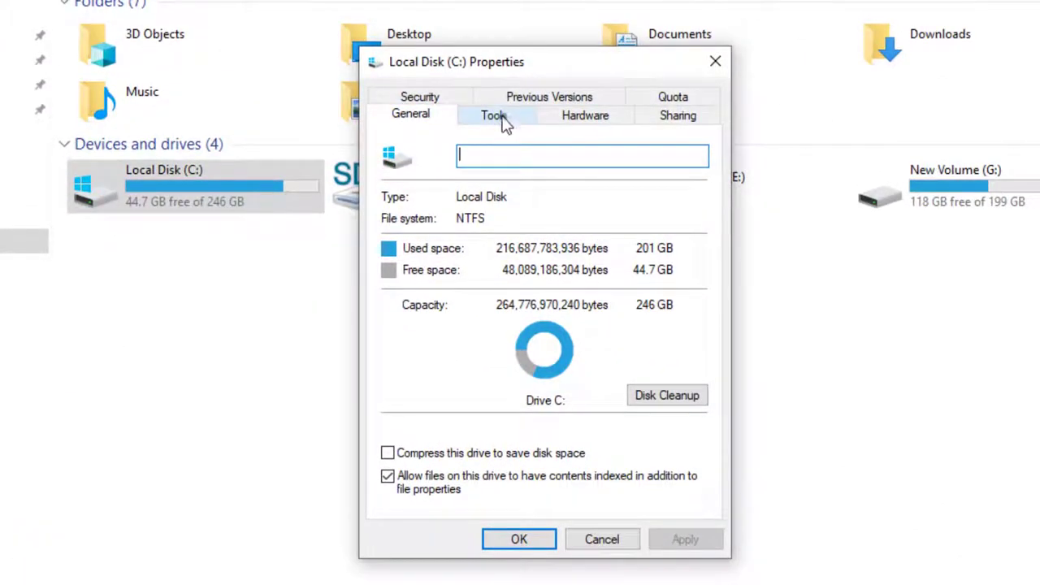
left_click(503, 122)
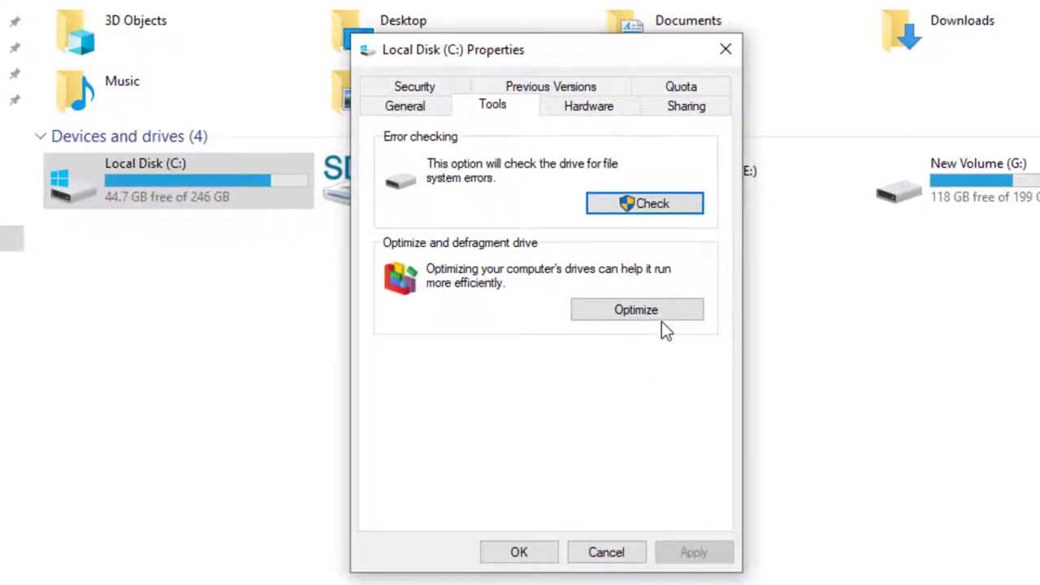
In Optimize Drives, select the (C:) drive and start optimizing it
left_click(666, 315)
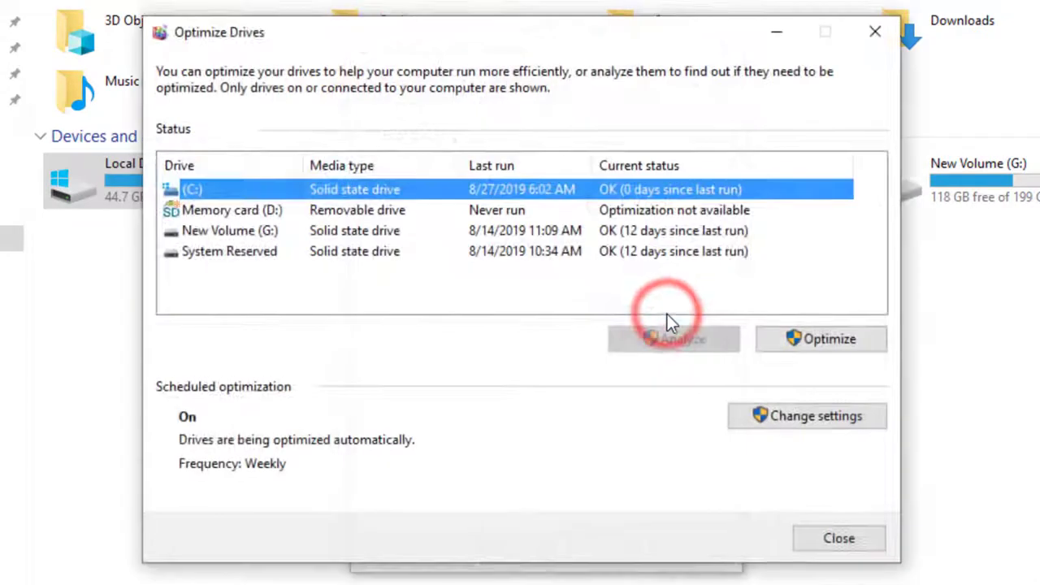
left_click(354, 210)
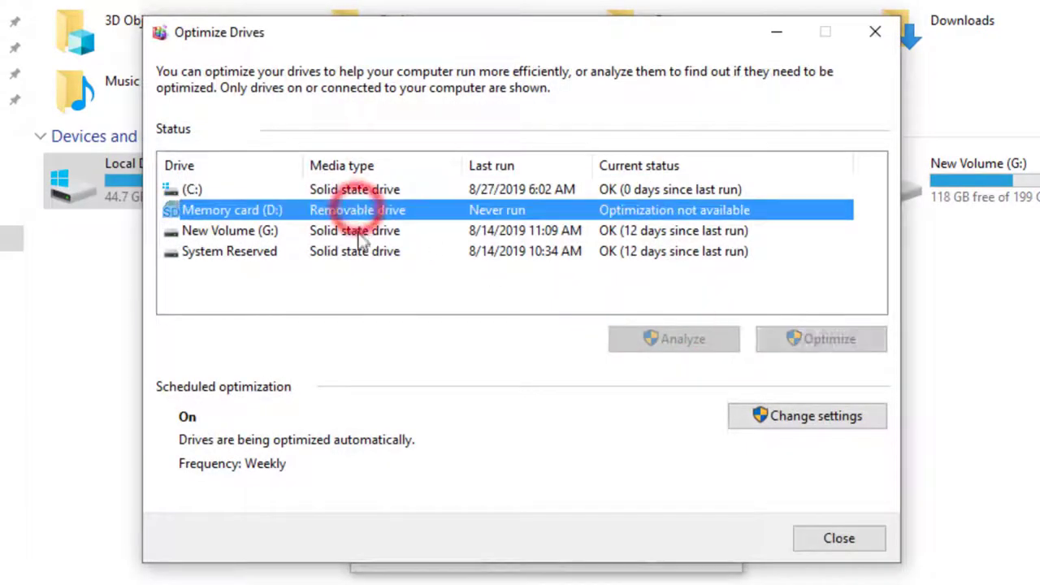
left_click(356, 230)
left_click(357, 252)
left_click(354, 210)
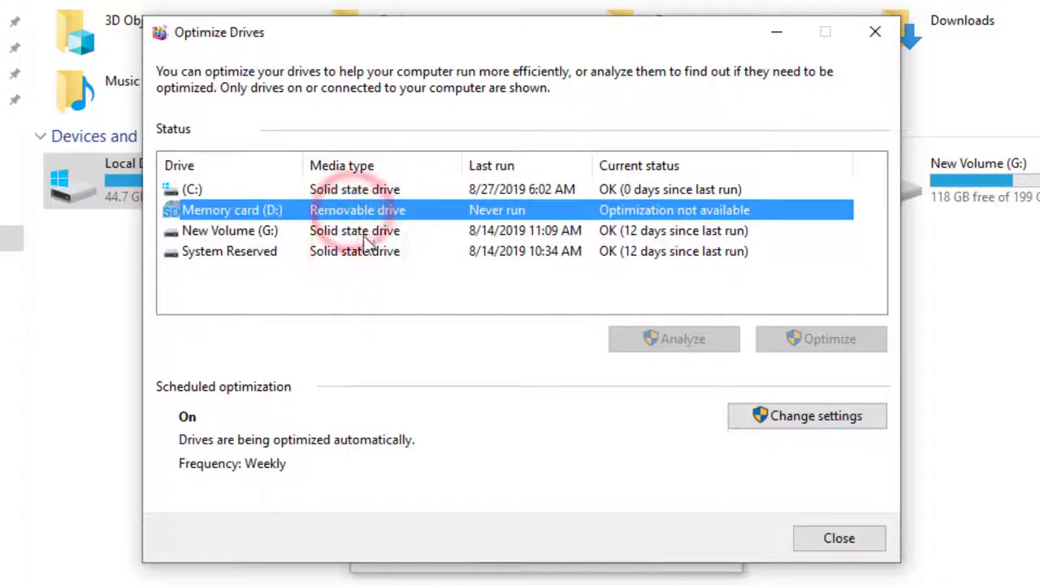
left_click(241, 192)
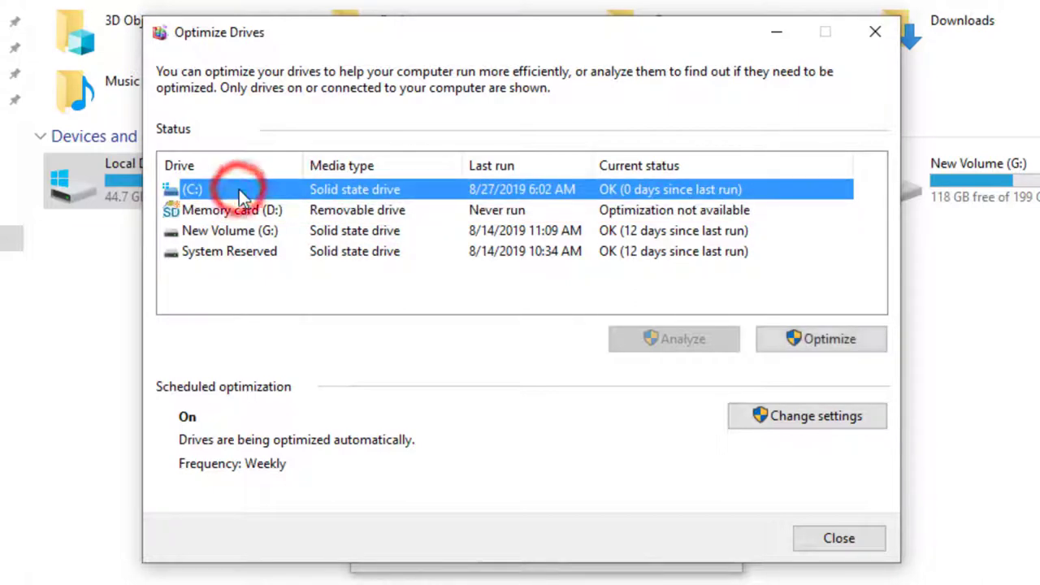
left_click(838, 340)
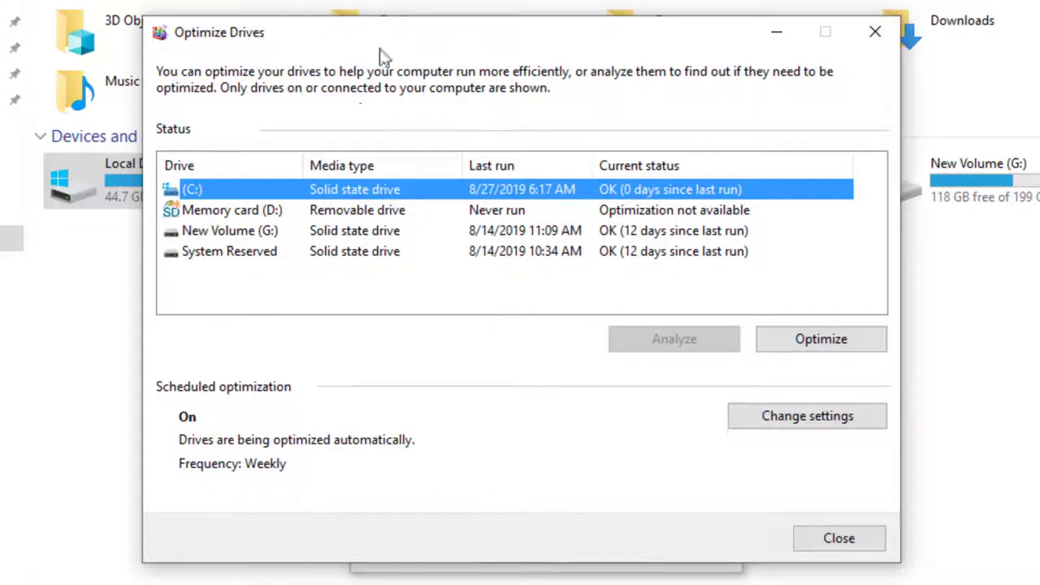
Close Optimize Drives, confirm the C: properties with OK, and close This PC
left_click_drag(385, 43, 404, 32)
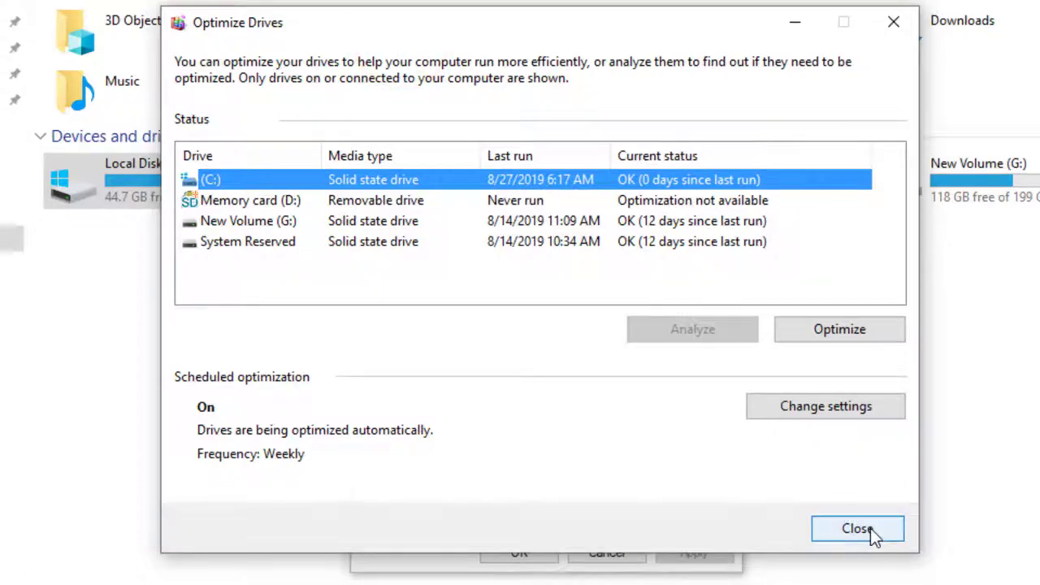
left_click(860, 528)
left_click(530, 554)
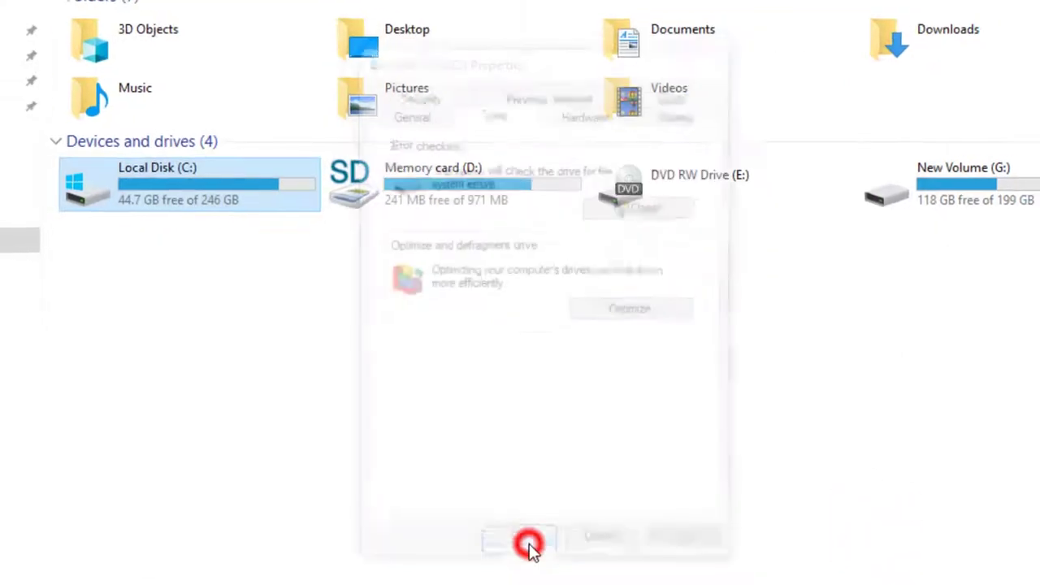
left_click(572, 389)
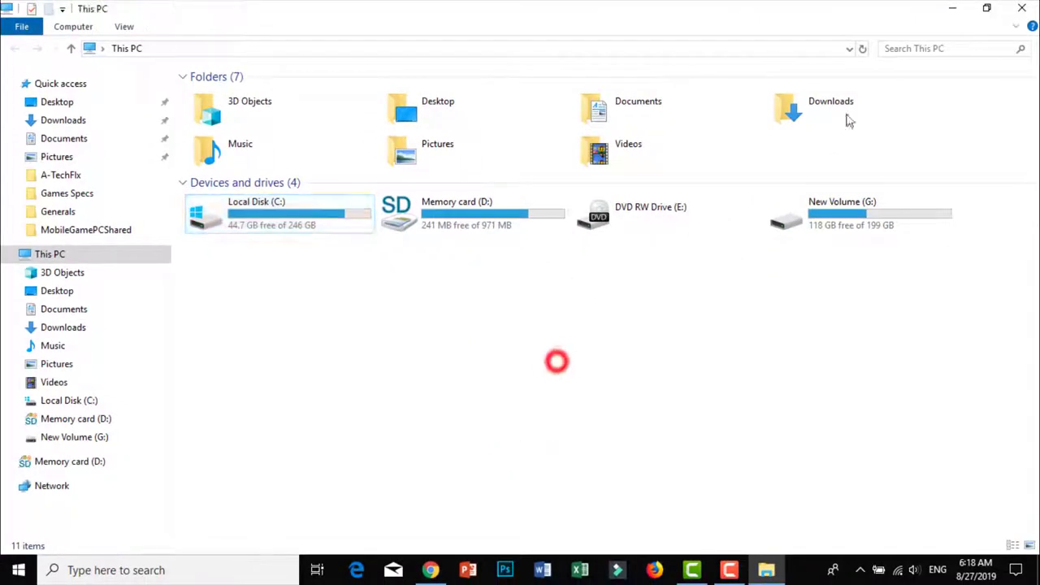
left_click(1022, 8)
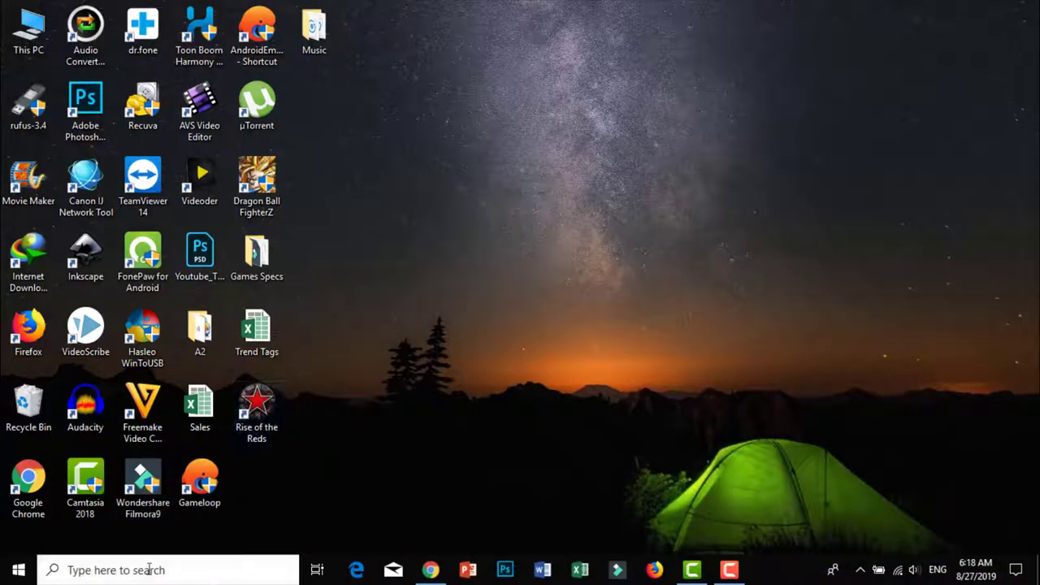
Launch Run from Windows search and run the command 'prefetch'
left_click(197, 572)
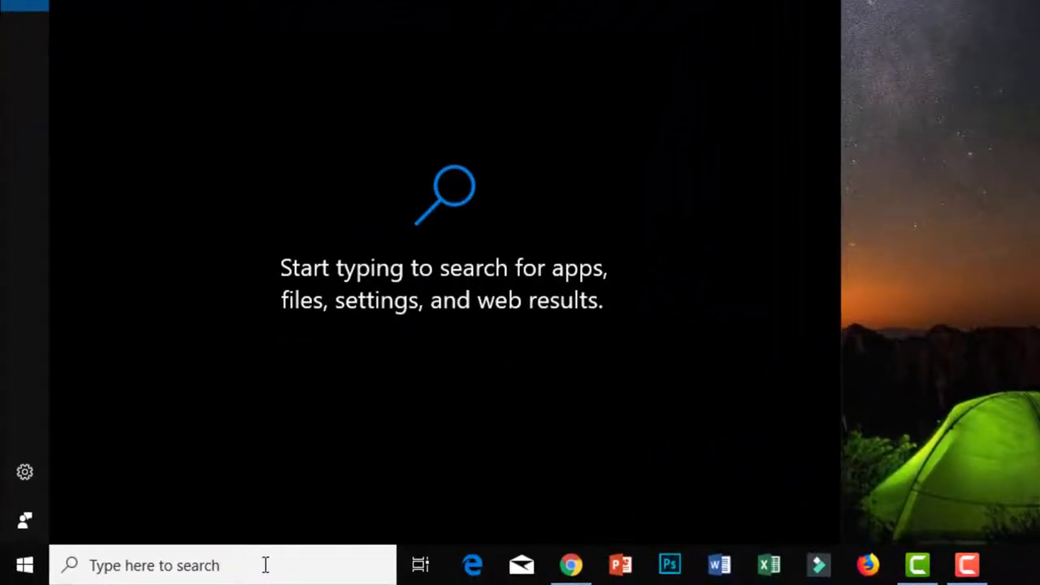
type("ru n")
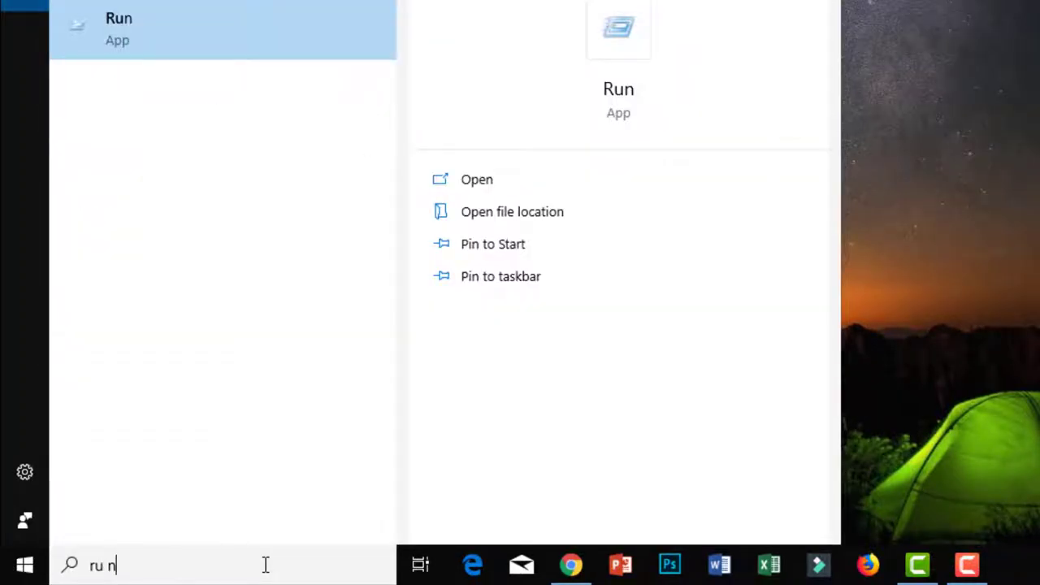
key("BackSpace")
key("BackSpace")
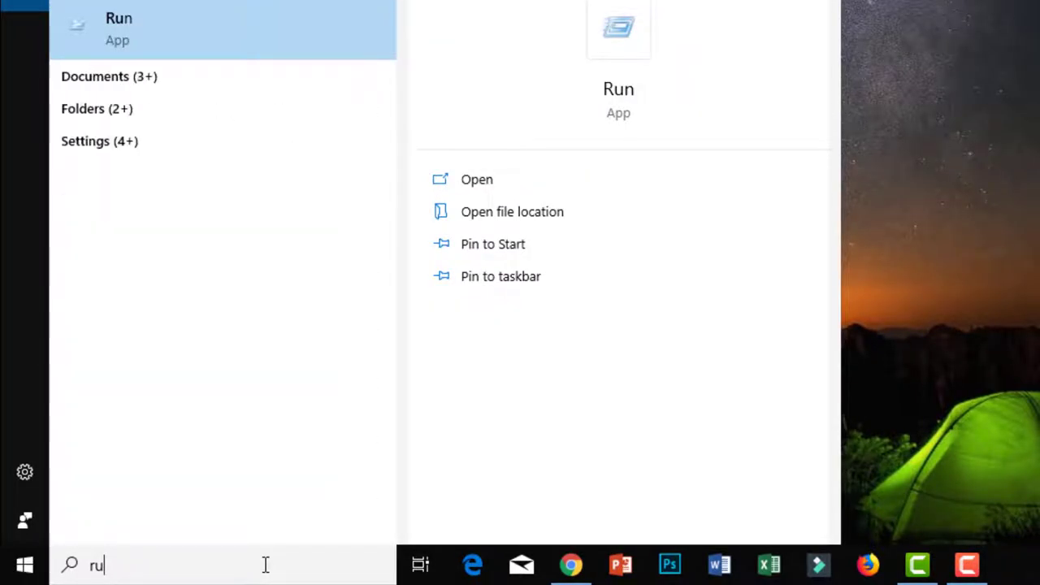
type("n")
key("Return")
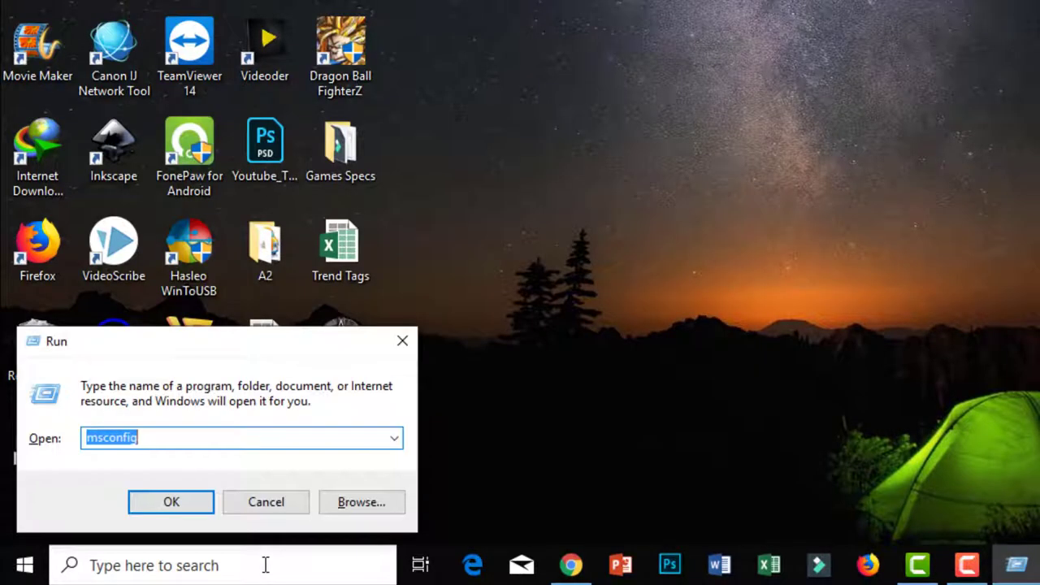
key("BackSpace")
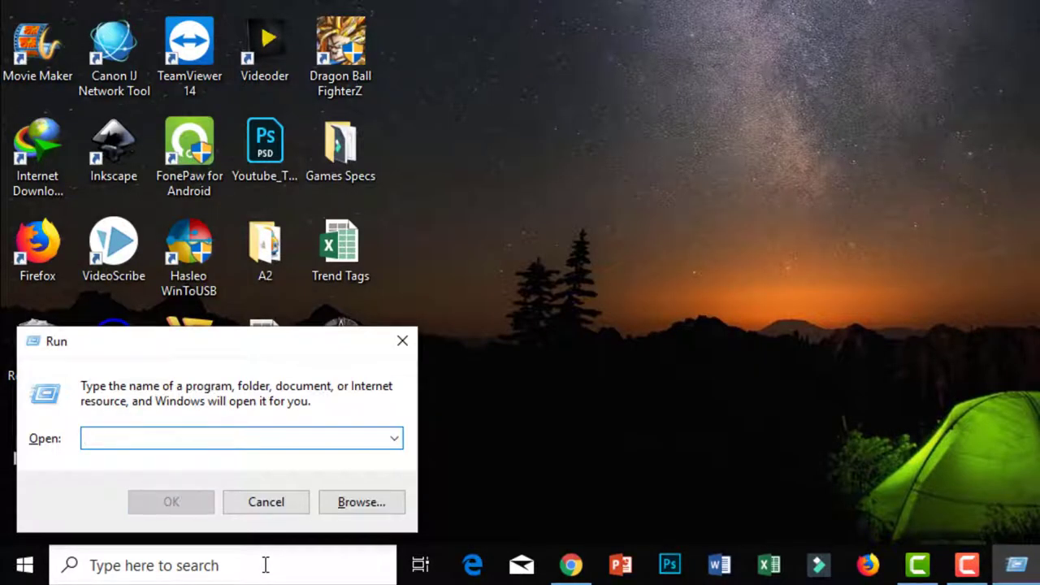
type("prefet")
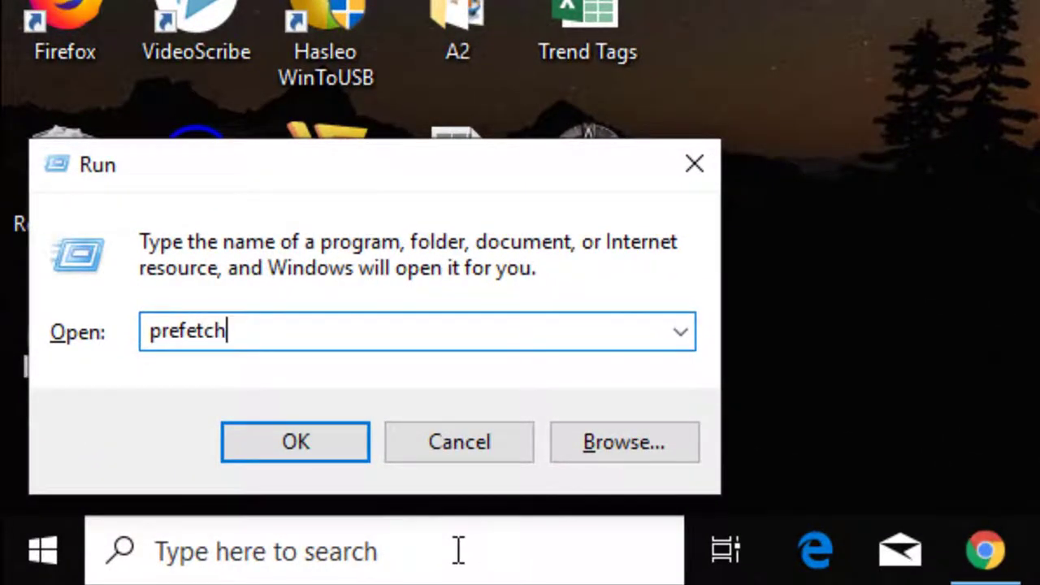
type("ch")
key("Return")
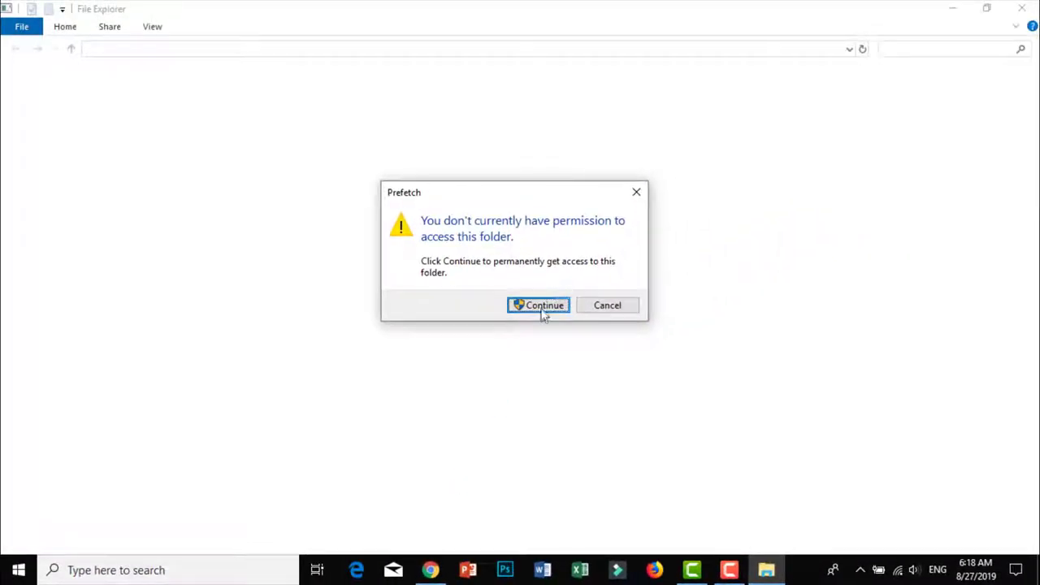
Delete all Prefetch files, skipping the in-use one, then close the folder
left_click(541, 307)
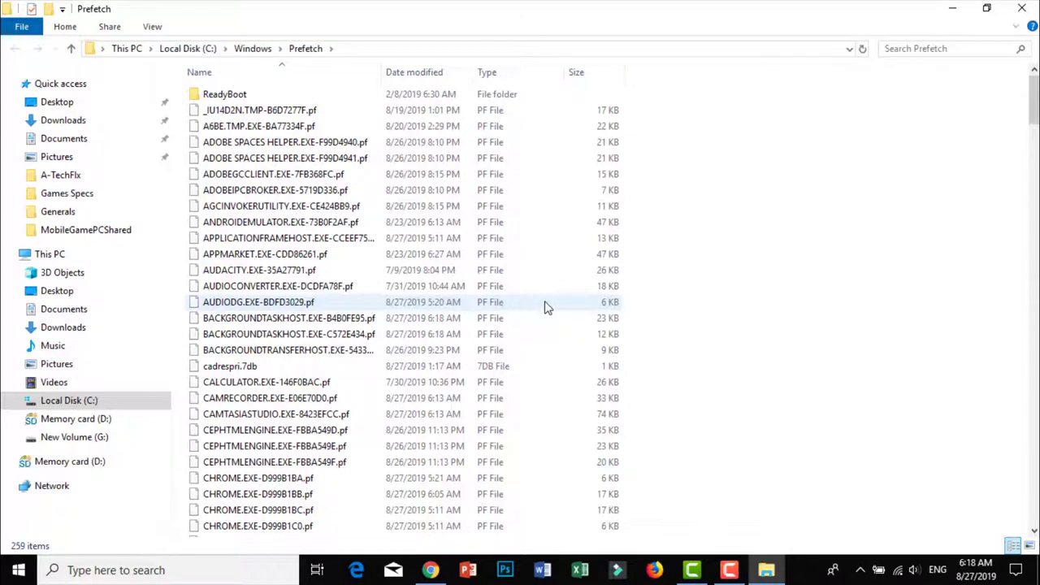
key("ctrl+a")
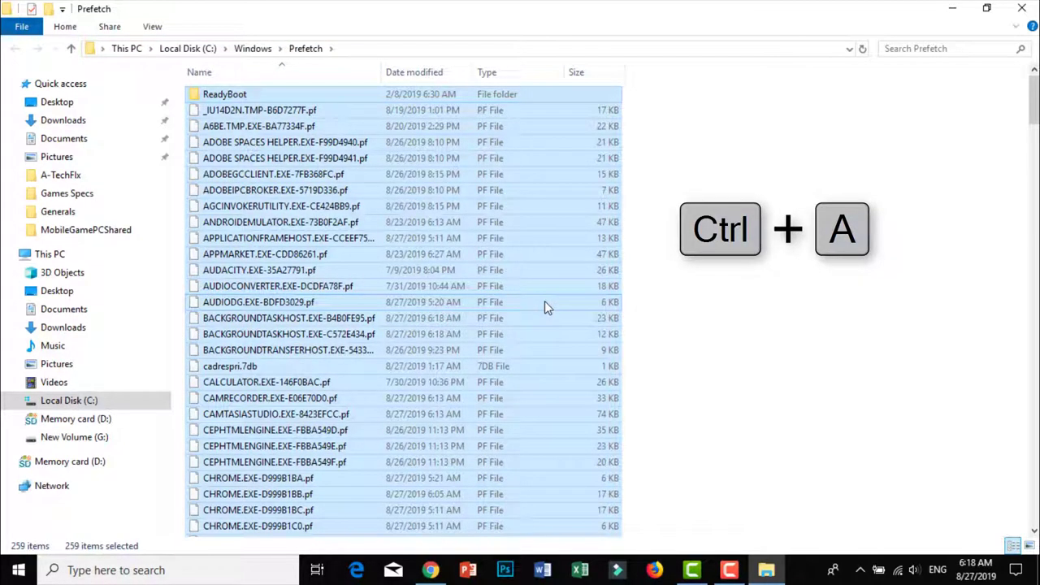
key("Delete")
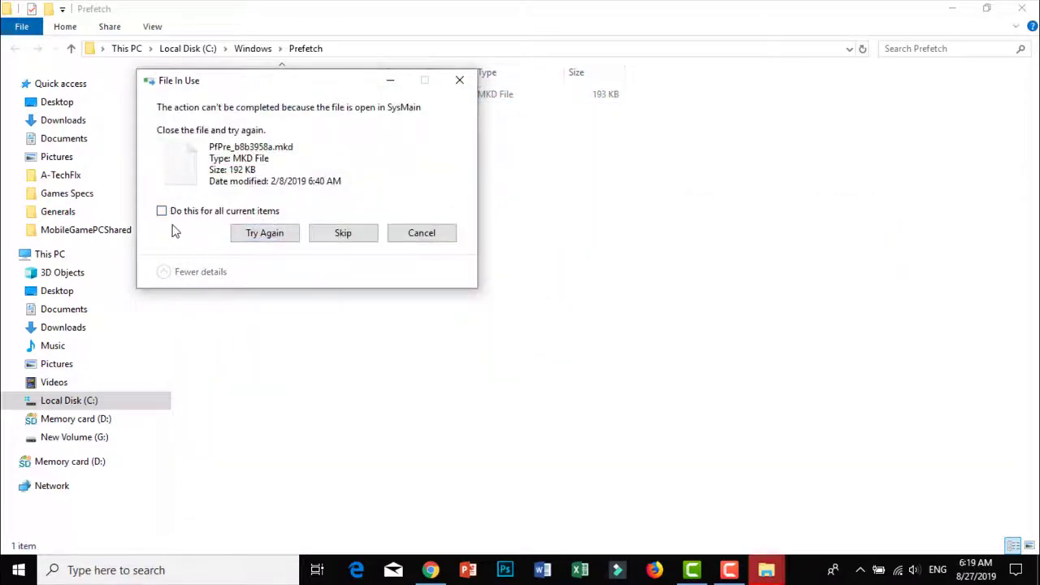
left_click(258, 213)
left_click(354, 235)
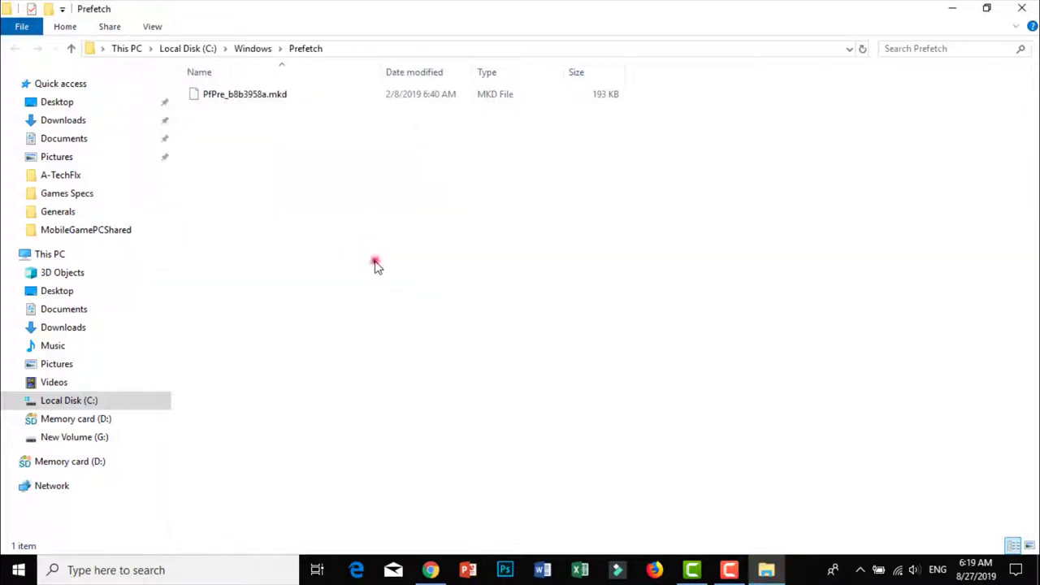
left_click(1022, 8)
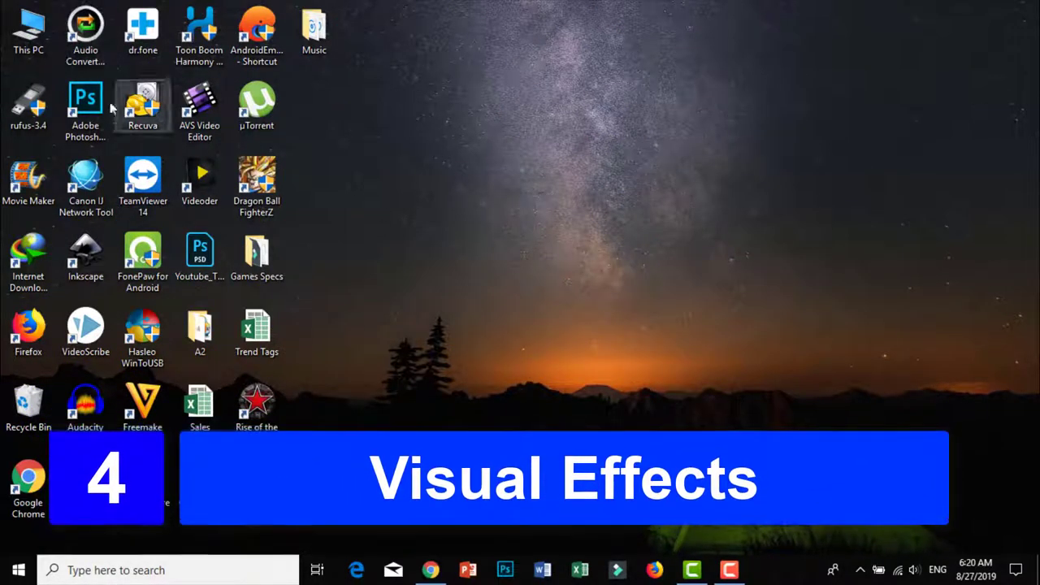
Open System Properties' Advanced tab via This PC's system page
right_click(30, 29)
left_click(153, 246)
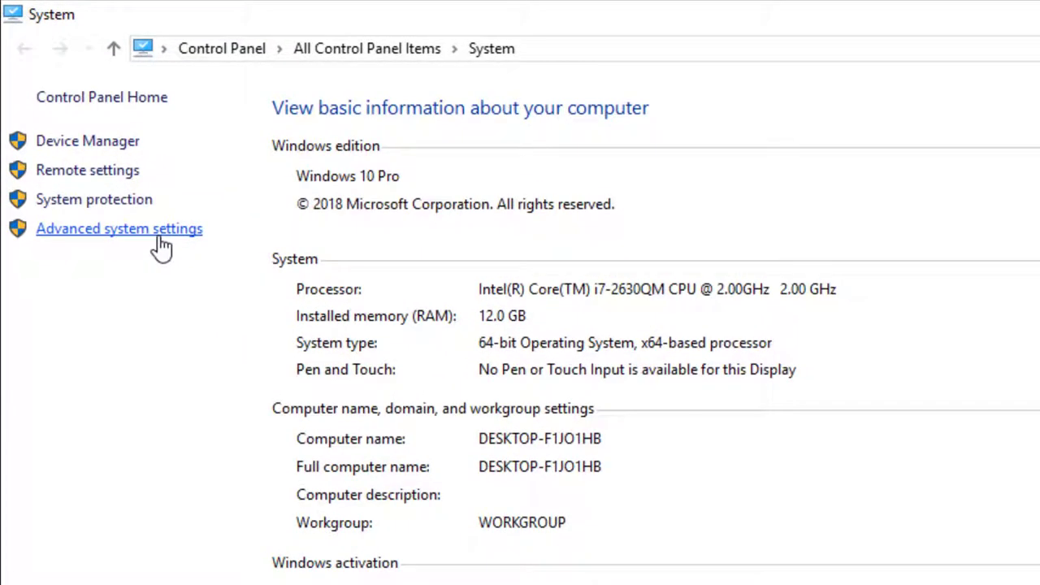
left_click(159, 243)
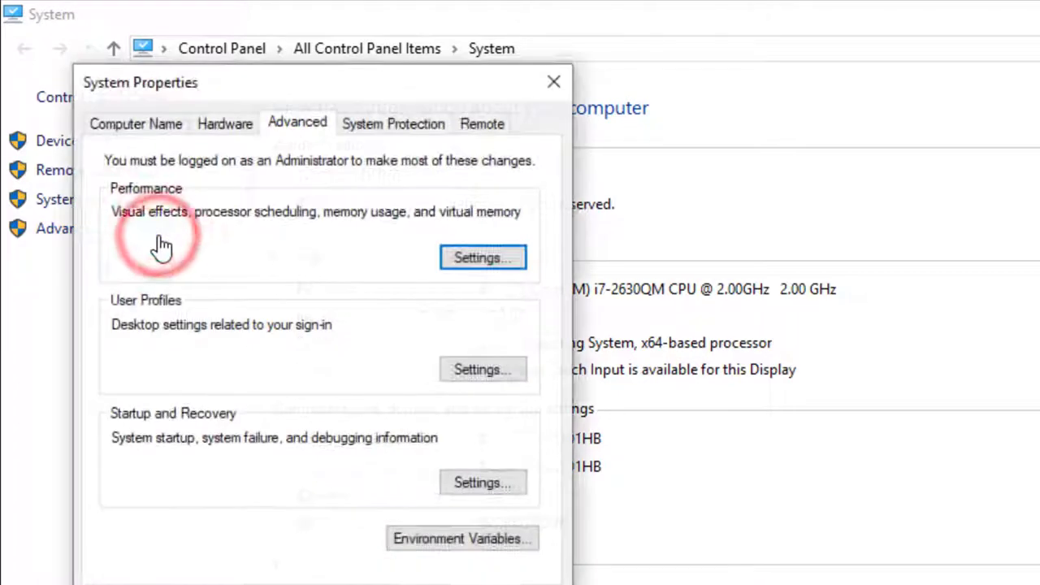
left_click_drag(257, 75, 561, 80)
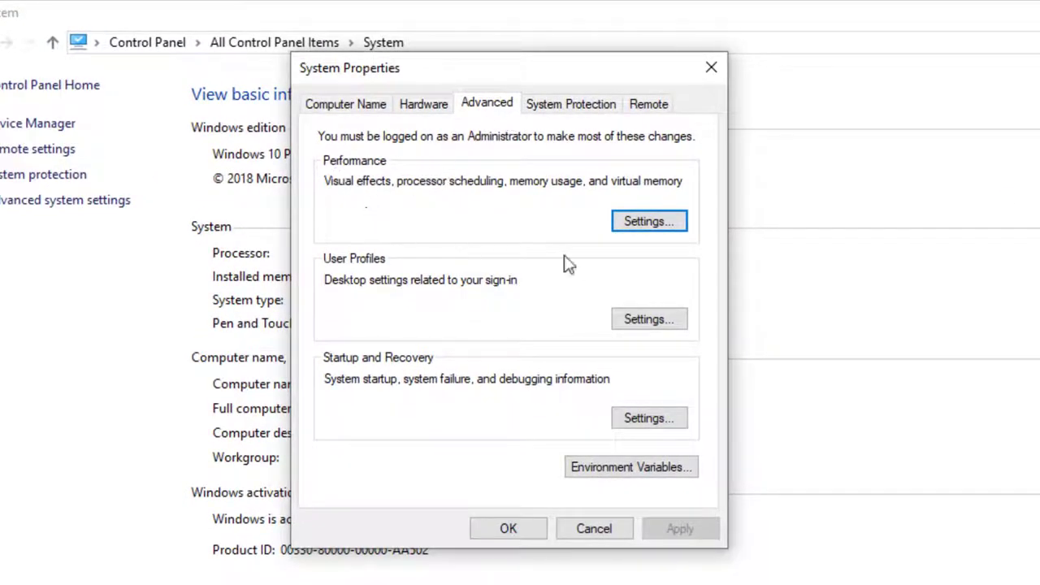
Open Performance Options and choose Adjust for best performance
left_click(665, 223)
left_click_drag(514, 128, 602, 44)
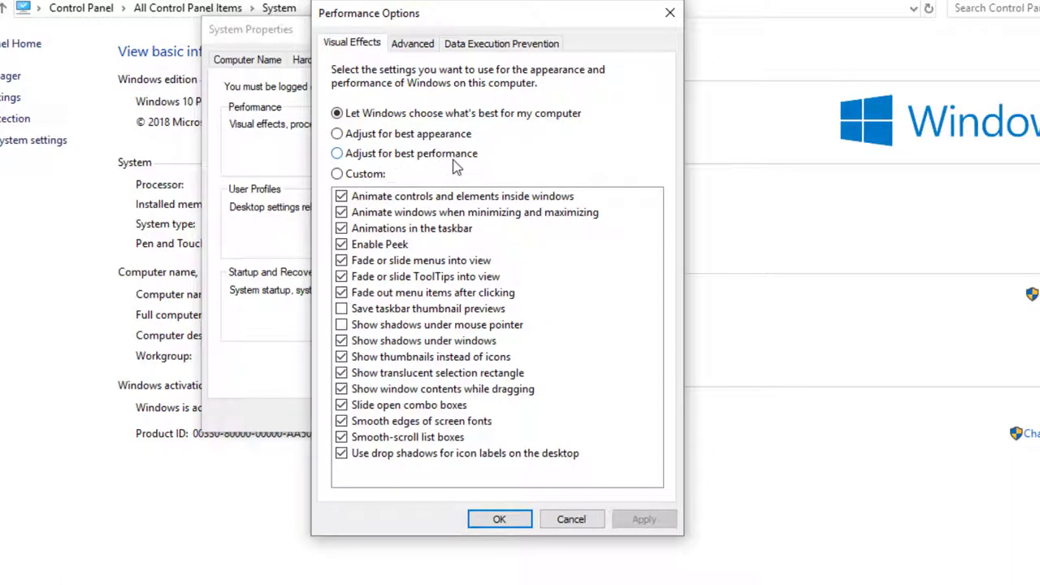
left_click(431, 155)
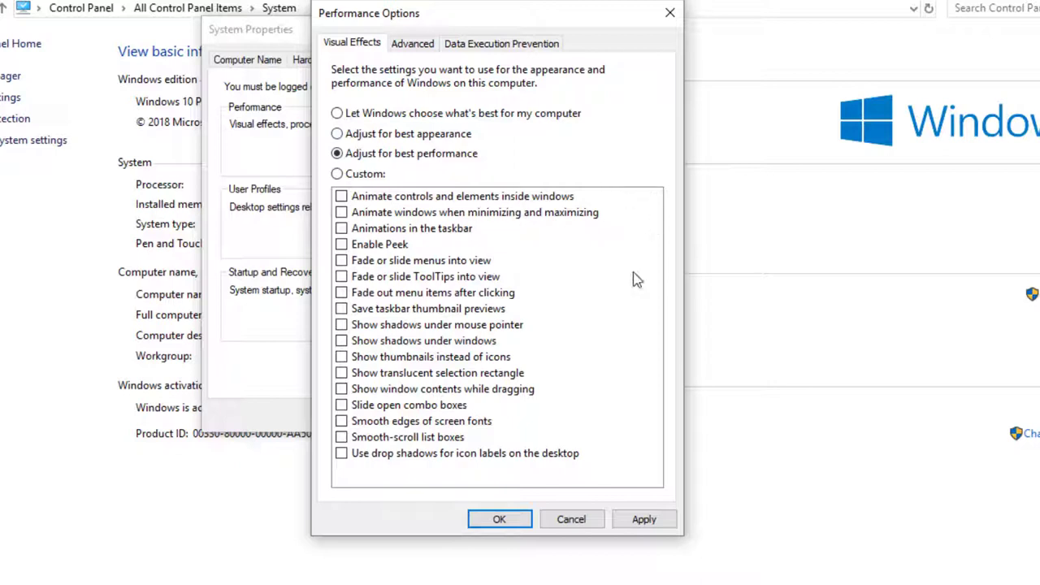
Re-enable thumbnails instead of icons and mouse-pointer shadows, then apply
left_click_drag(422, 17, 478, 15)
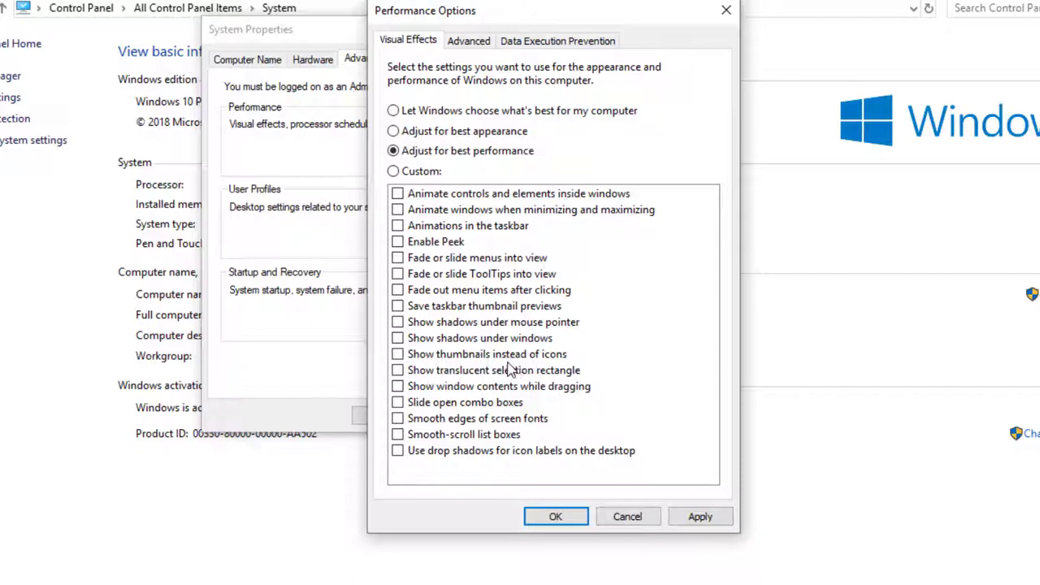
left_click(422, 358)
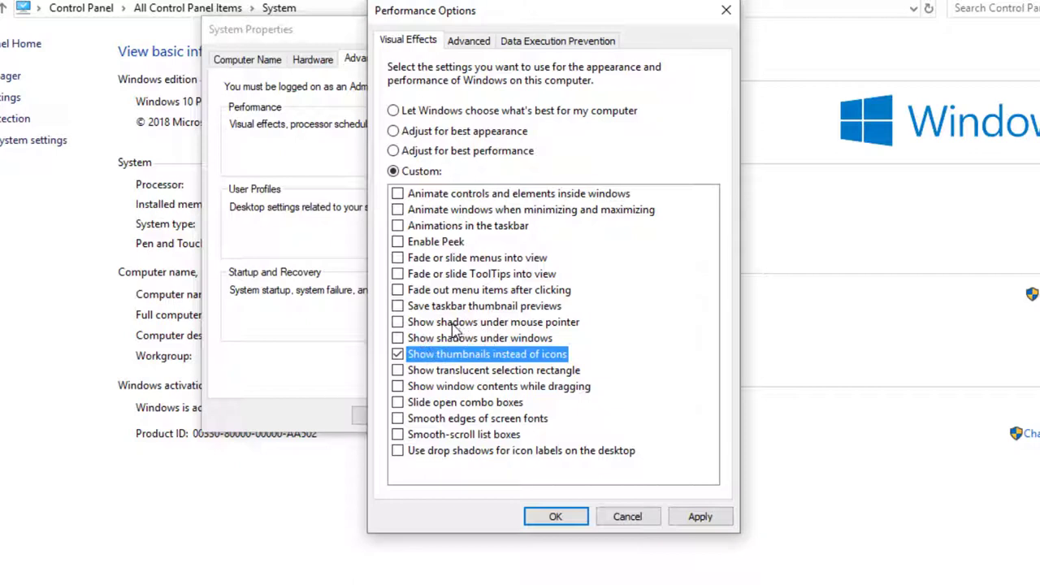
left_click(455, 323)
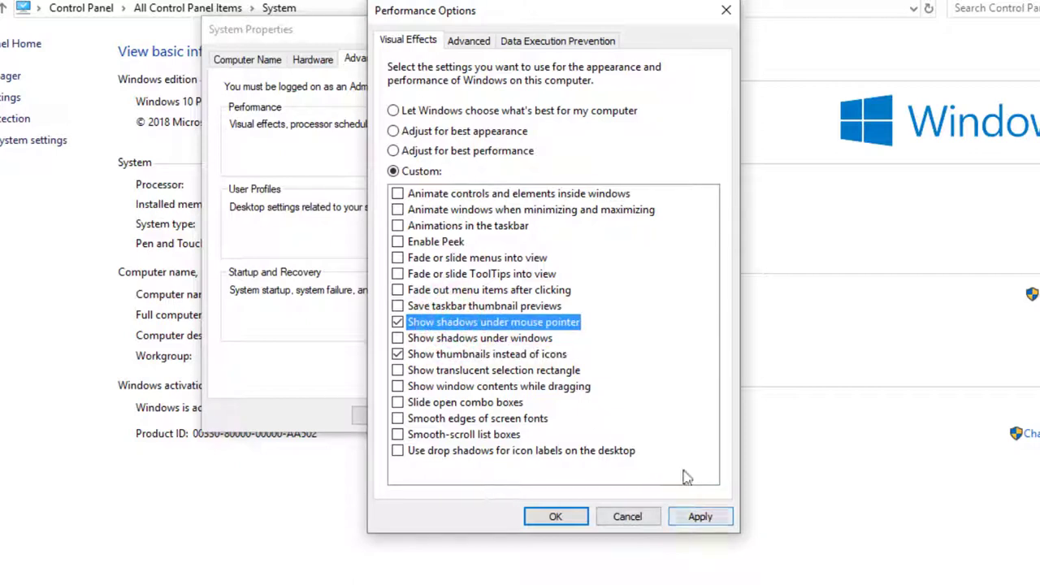
left_click(695, 517)
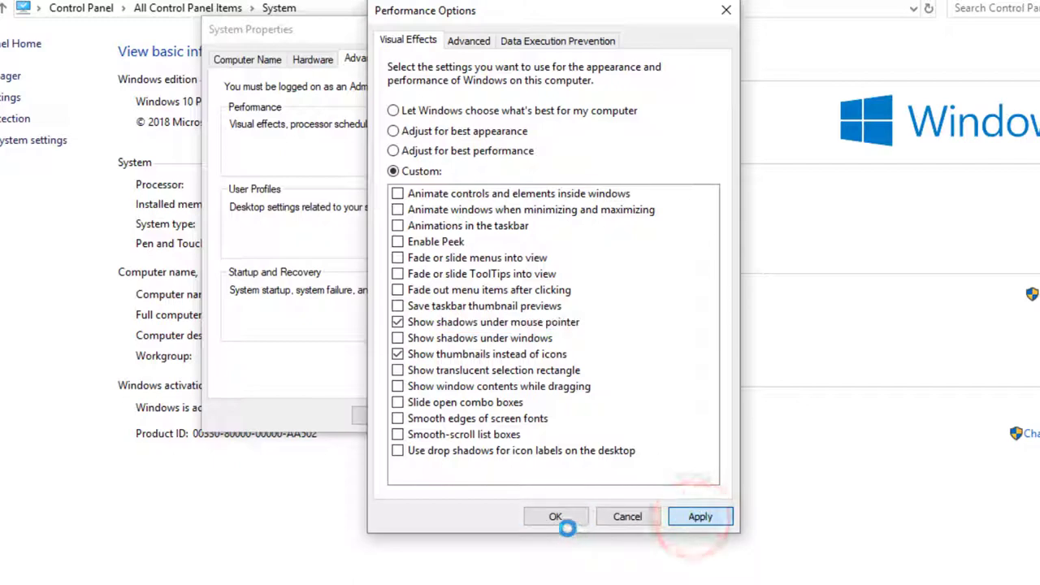
Confirm the Performance Options and System Properties dialogs, keeping the custom visual effects applied
left_click(561, 520)
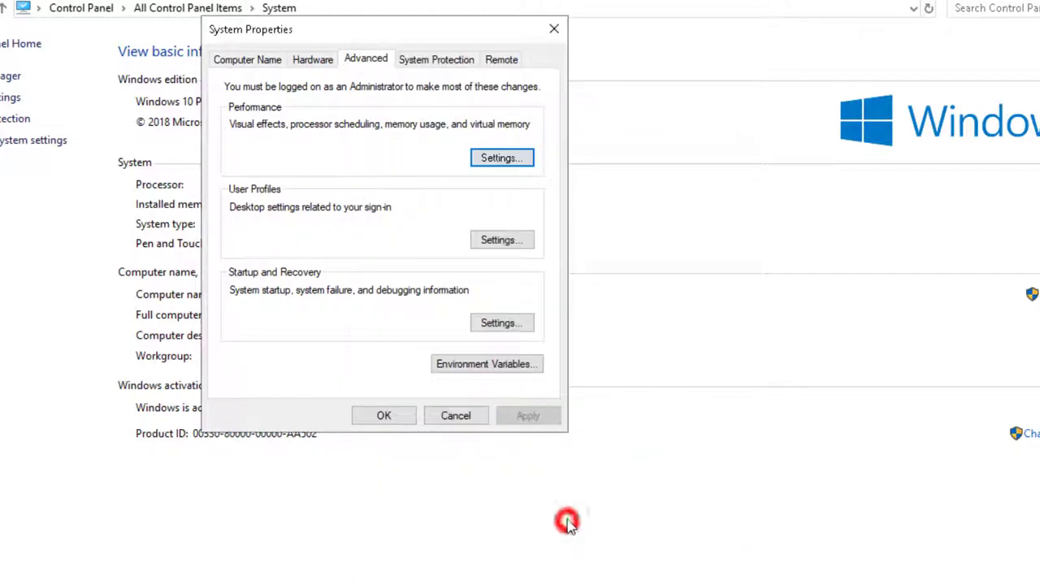
left_click(393, 418)
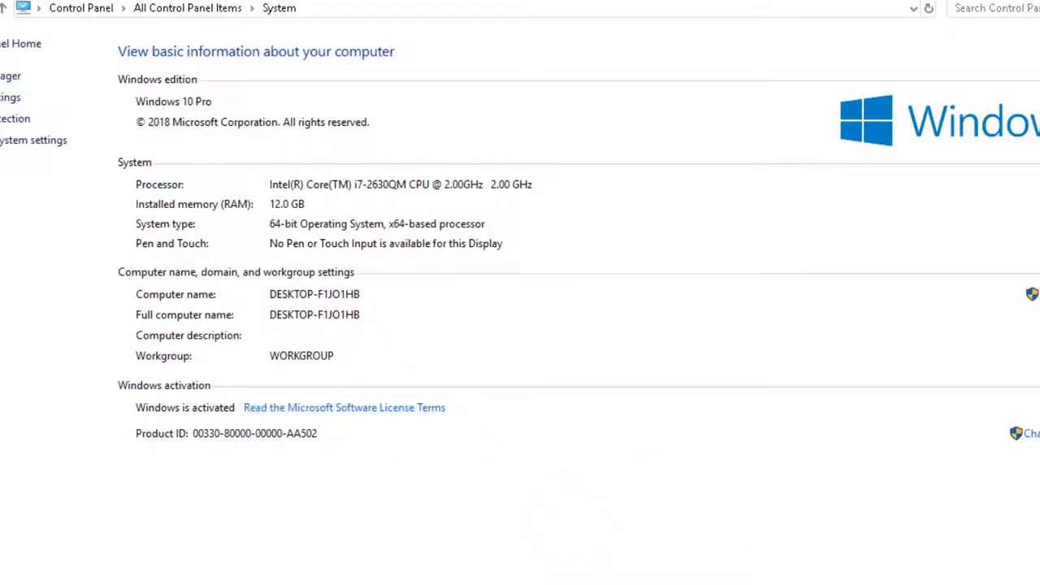